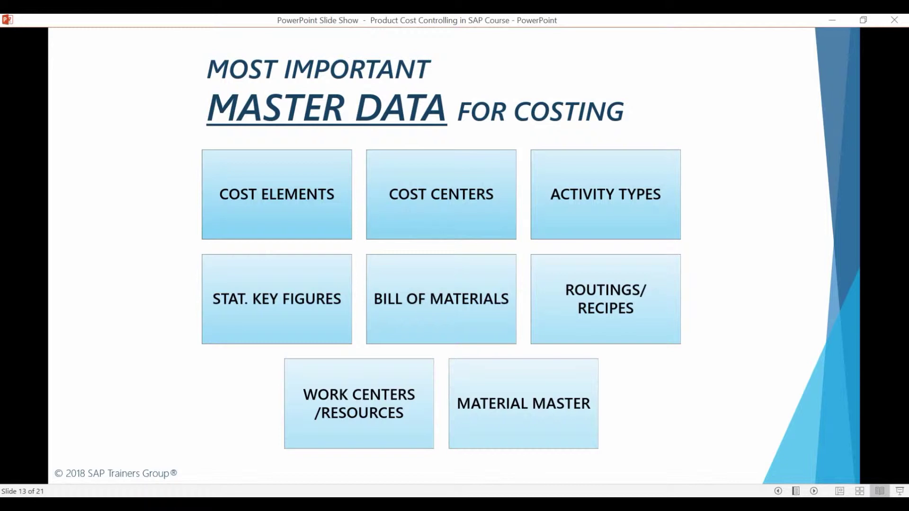
Run KA03 from SAP Easy Access to reach Display Cost Element for controlling area 1000.
mouse_move(345, 502)
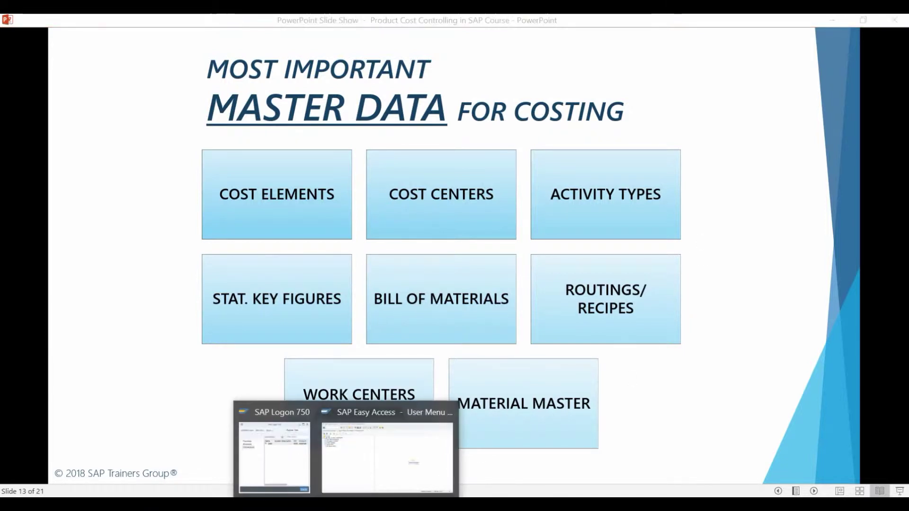
left_click(361, 473)
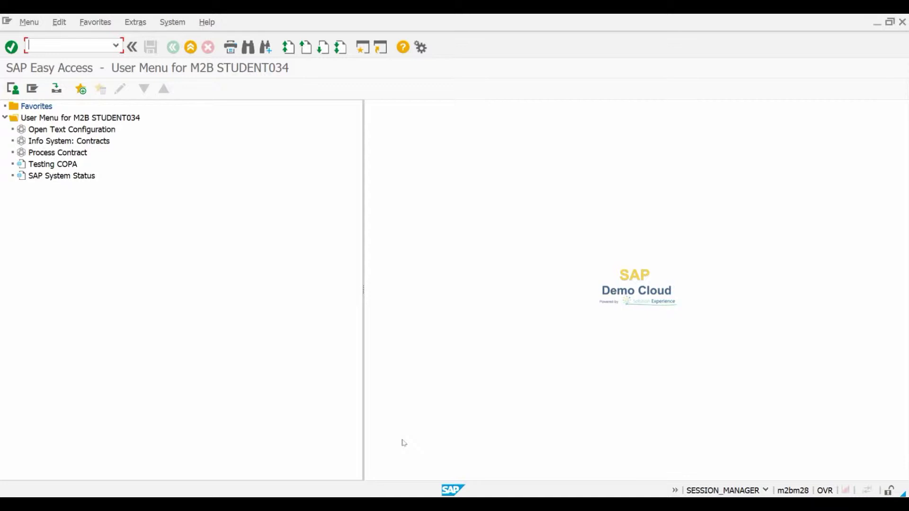
type("ka03")
key("Return")
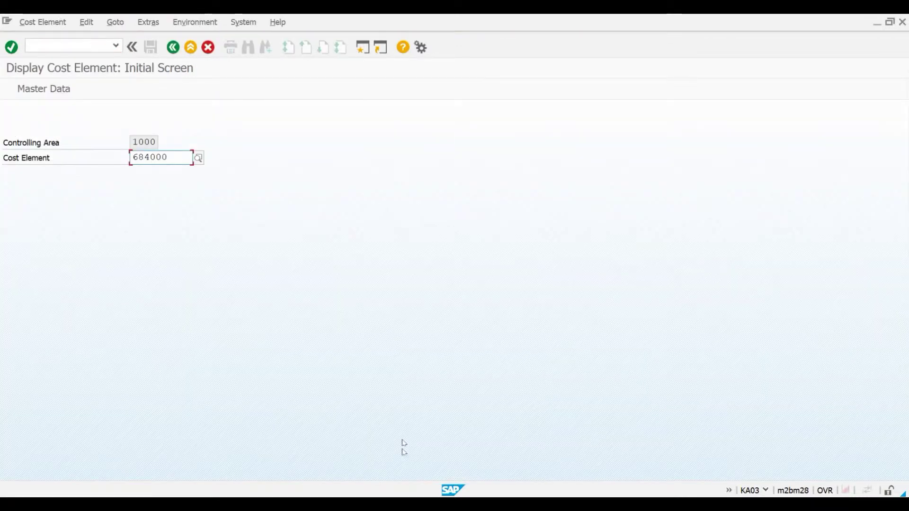
mouse_move(414, 494)
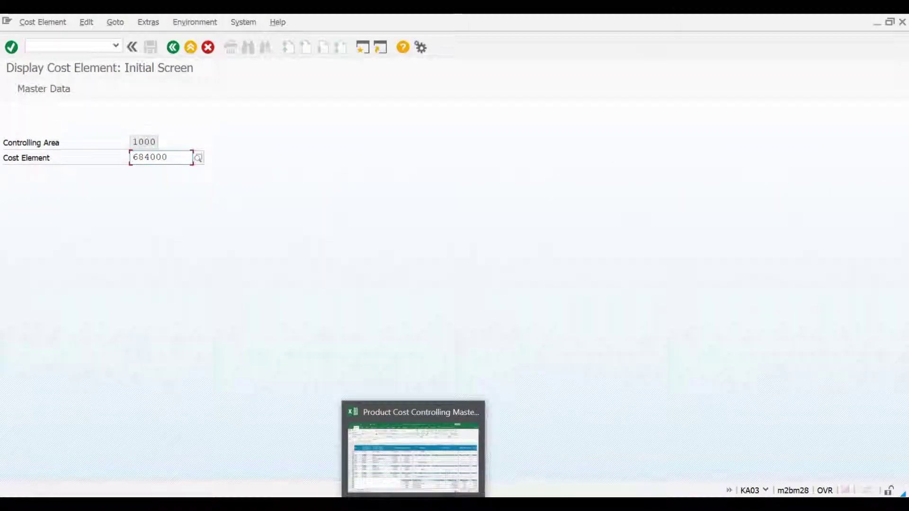
left_click(414, 452)
Copy cost element 420000 from Excel cell B4 and load it in SAP, replacing 684000.
scroll(302, 378, "up", 8)
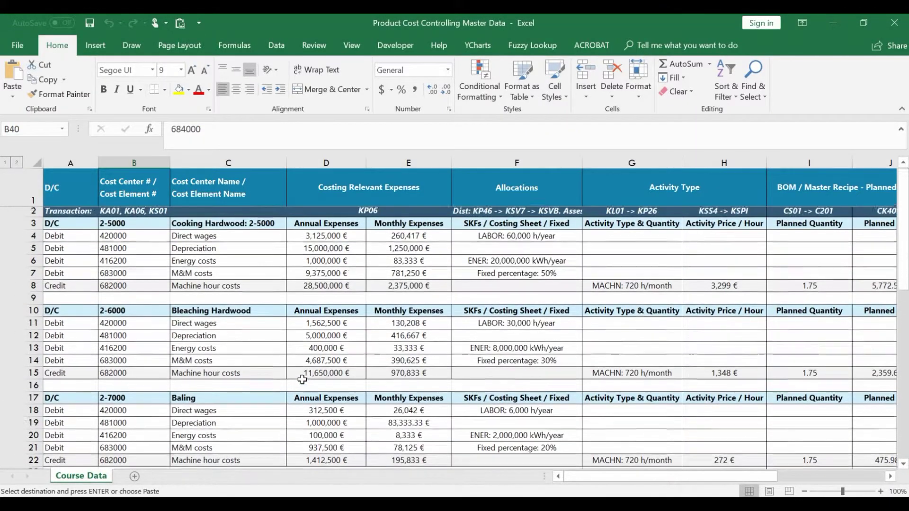
left_click(34, 238)
left_click(102, 237)
key("ctrl+c")
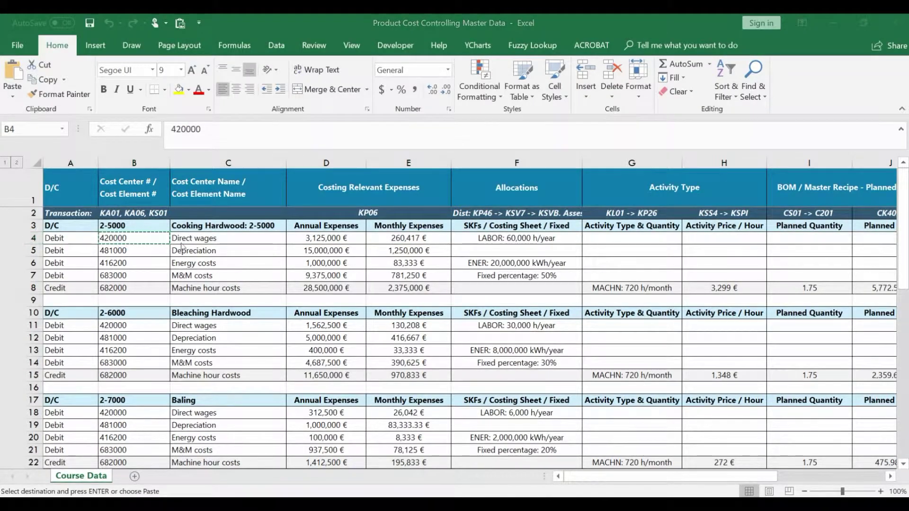
key("alt+Tab")
double_click(175, 158)
key("ctrl+v")
key("Return")
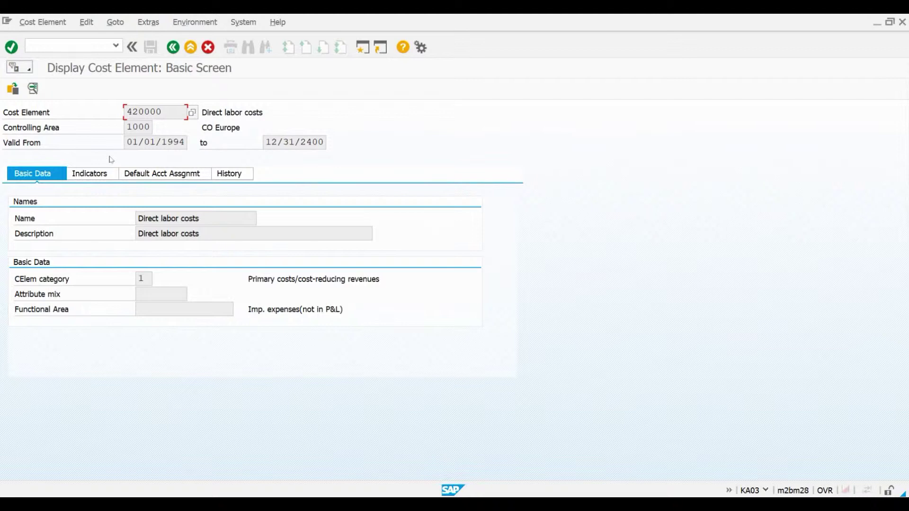
After reviewing 420000 Direct labor costs, switch to the G/L account display with /nfs03.
key("ctrl+slash")
type("/nfs03")
key("Return")
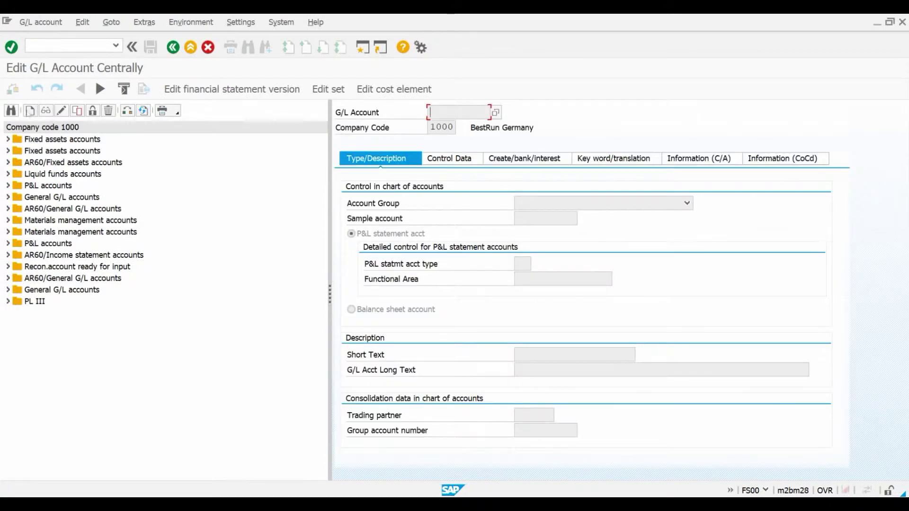
Search the account tree for 420000 and display G/L account 420000 Direct labor costs in company code 1000.
left_click(11, 112)
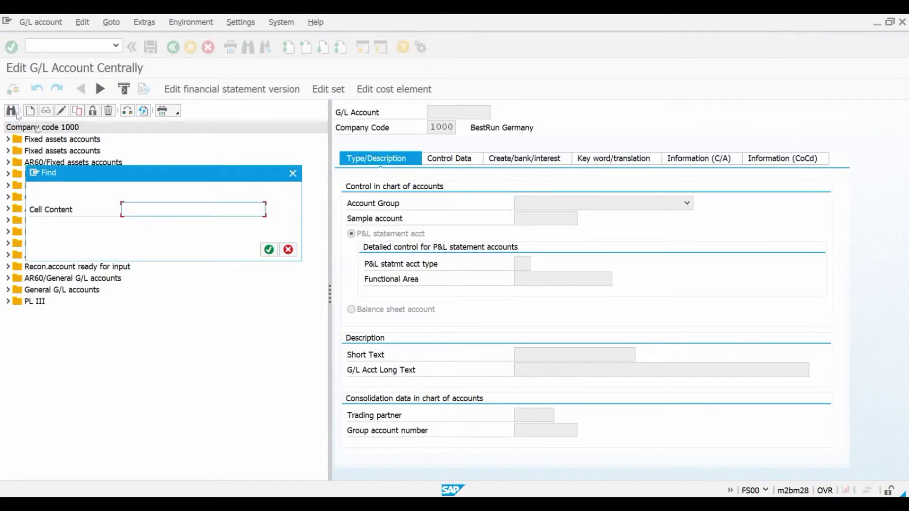
type("420000")
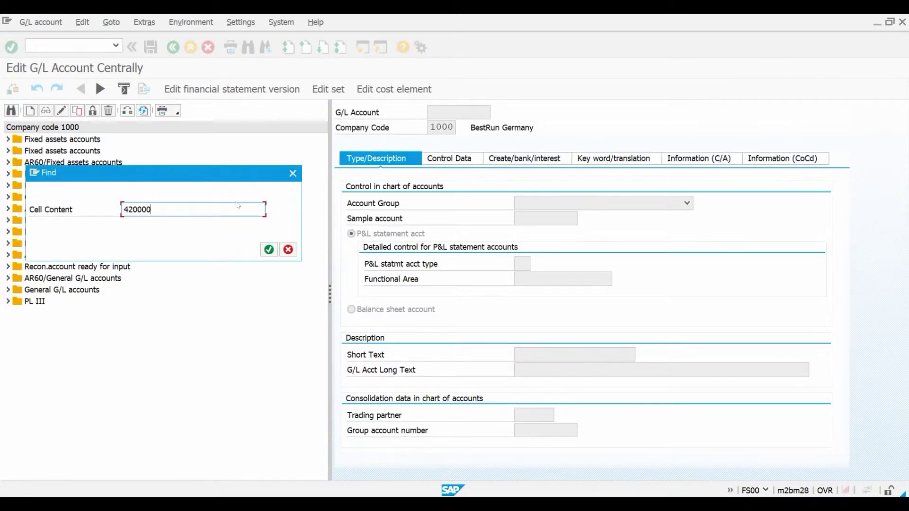
left_click(268, 250)
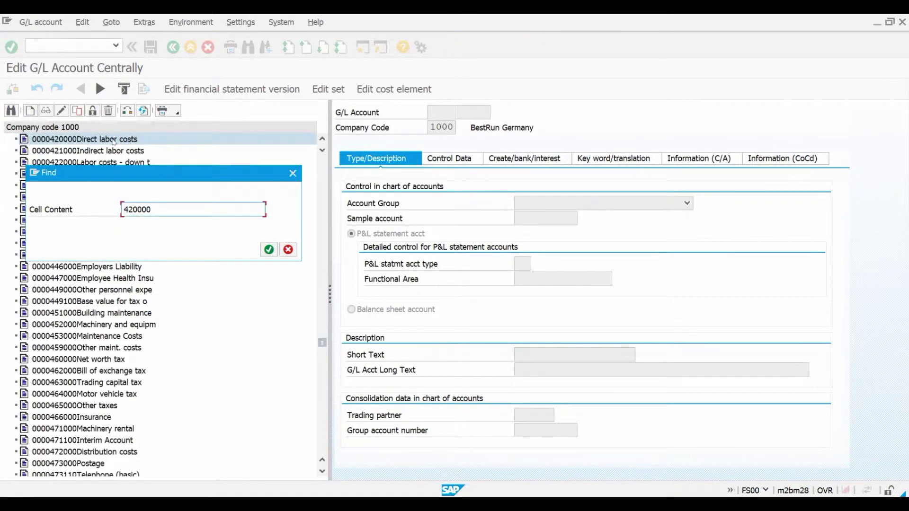
left_click(266, 249)
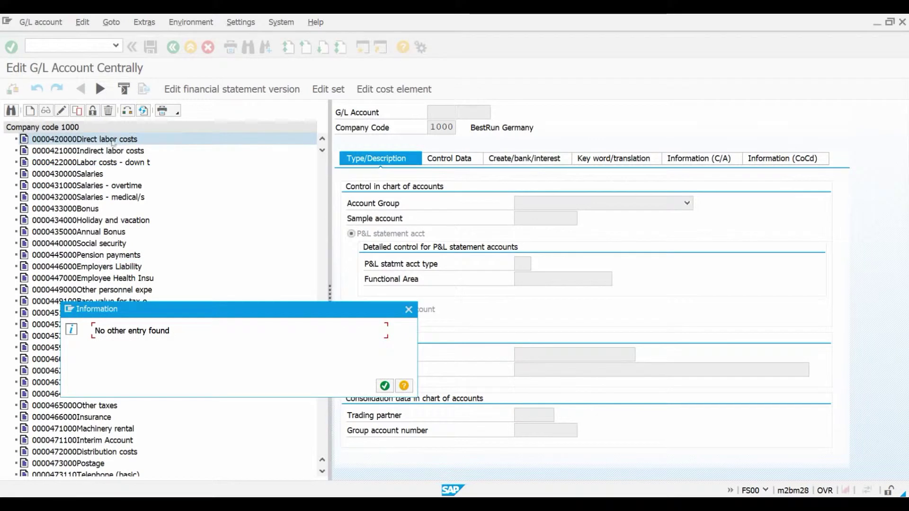
left_click(384, 385)
double_click(102, 139)
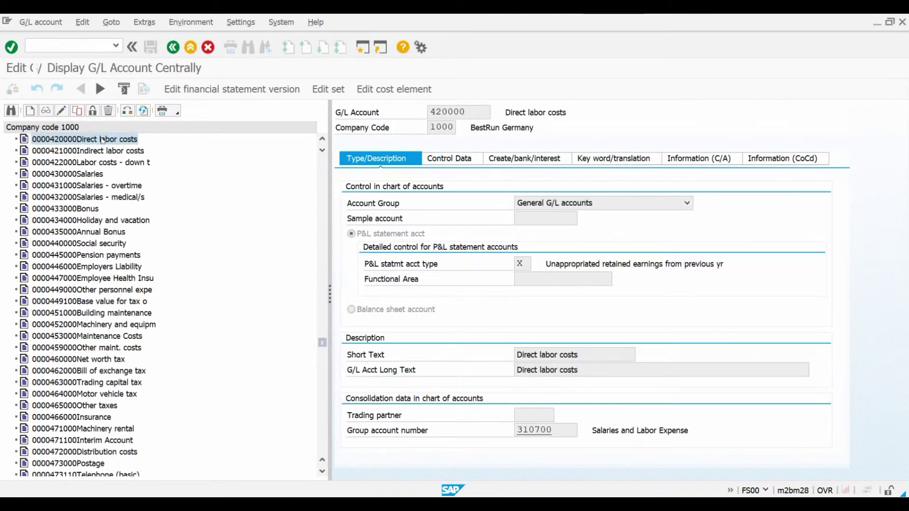
Open cost element 420000 for editing, then start KA01 Create Cost Element with 420000 prefilled.
left_click(387, 91)
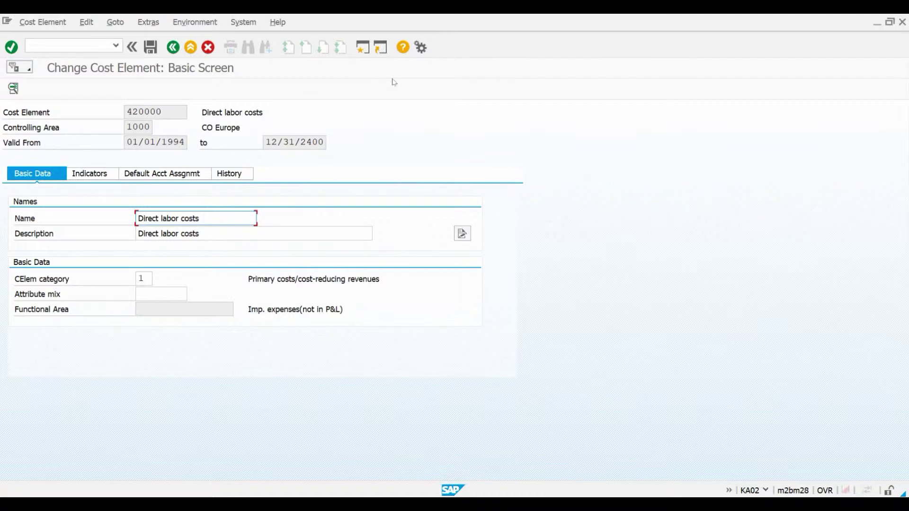
left_click(74, 46)
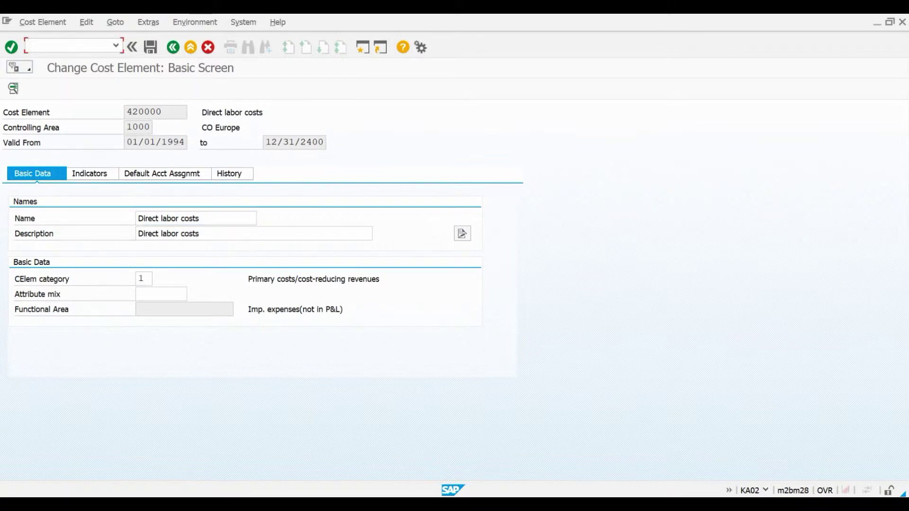
type("/nka01")
key("Return")
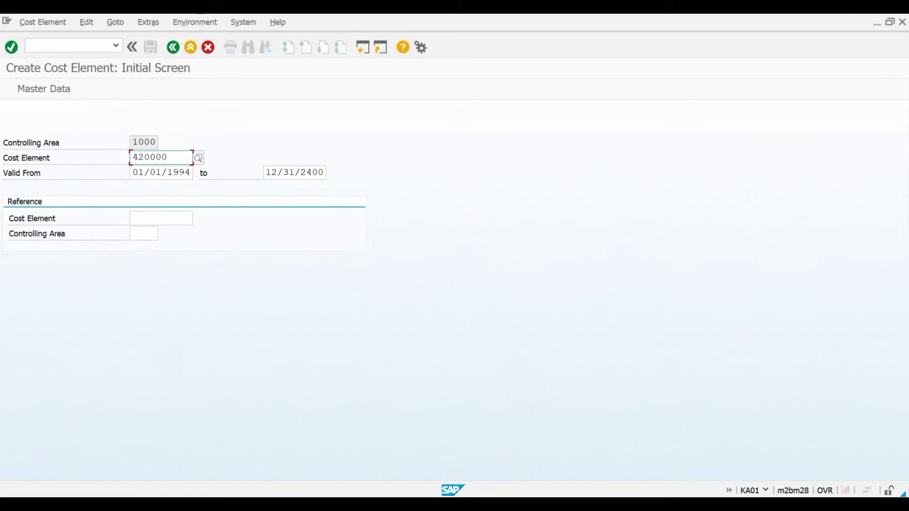
Return to Display Cost Element via /nka03 and select Machine hour costs 682000 in Excel cell B8.
left_click(71, 45)
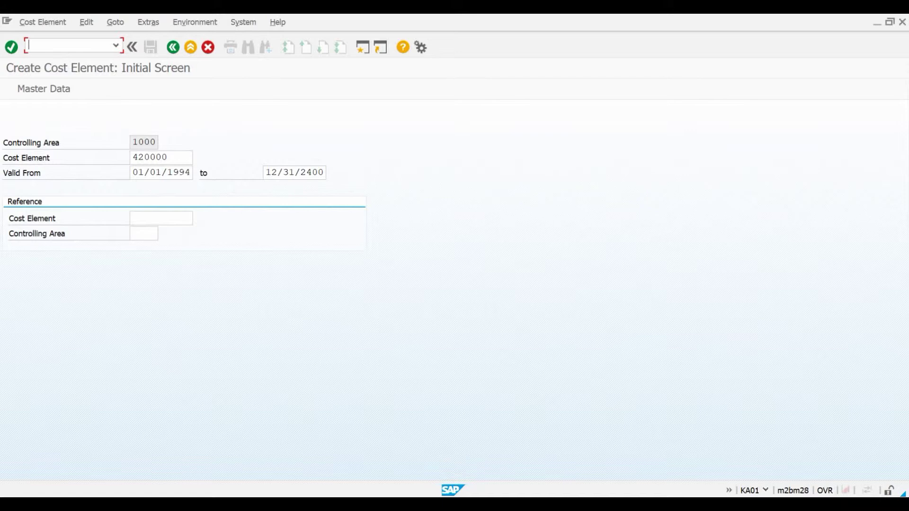
type("/nka03")
key("Return")
key("alt+Tab")
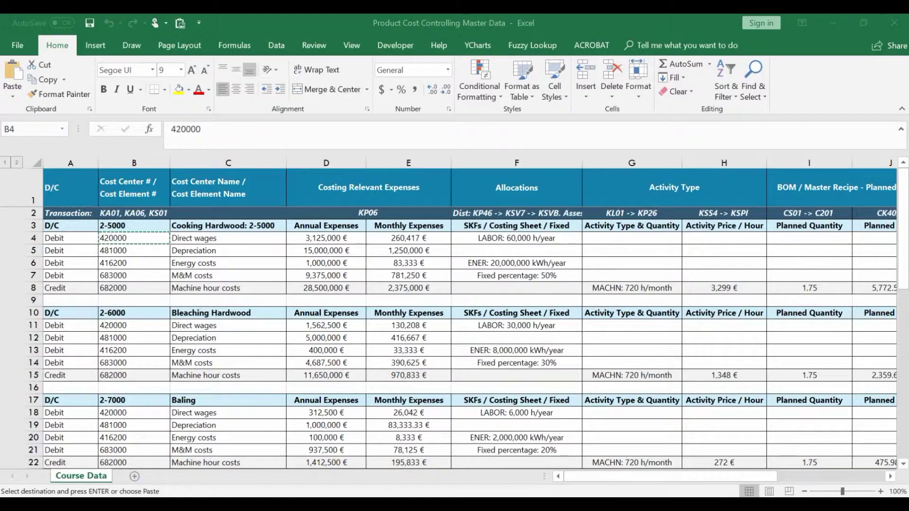
left_click(134, 284)
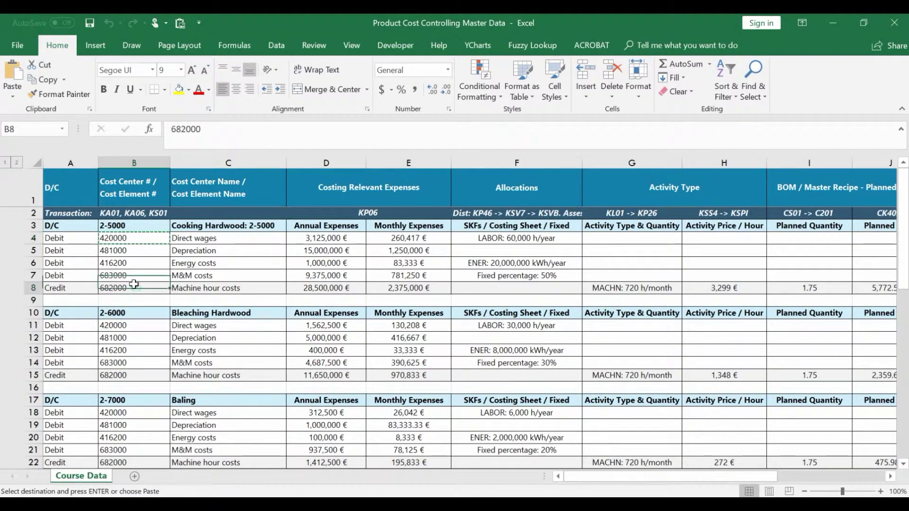
Display cost element 682000 Machine hour costs (category 43), then choose Other Cost Element.
key("alt+Tab")
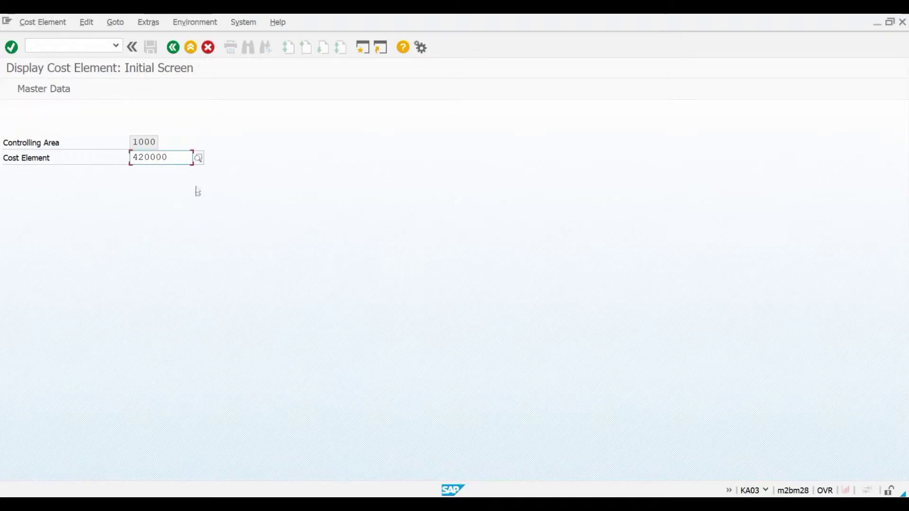
left_click_drag(186, 158, 79, 155)
key("ctrl+v")
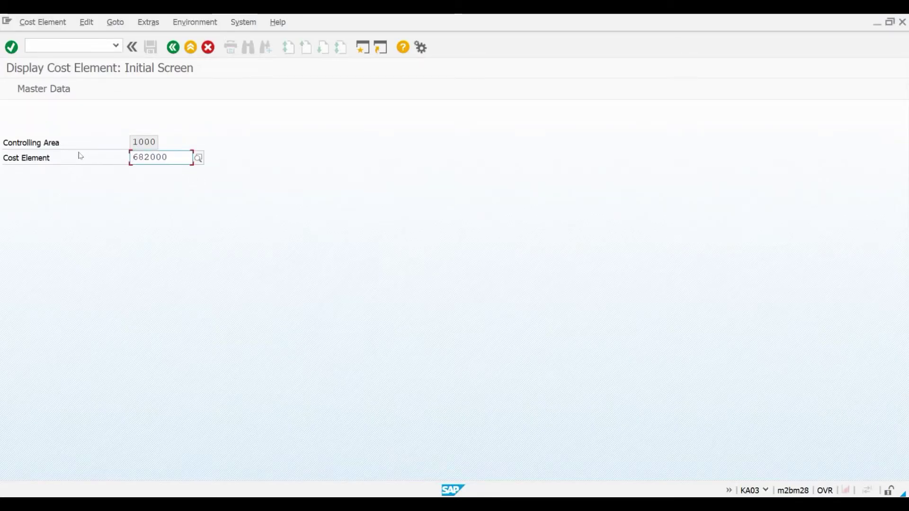
key("Return")
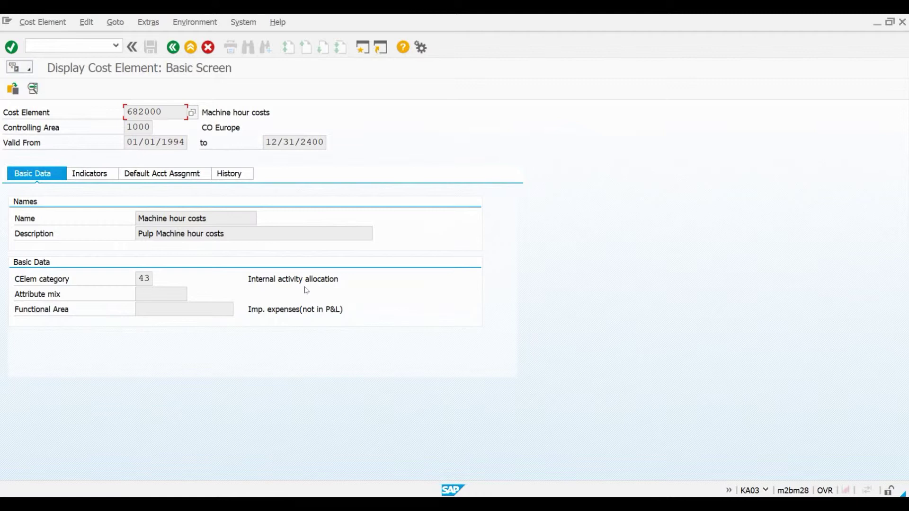
left_click(43, 22)
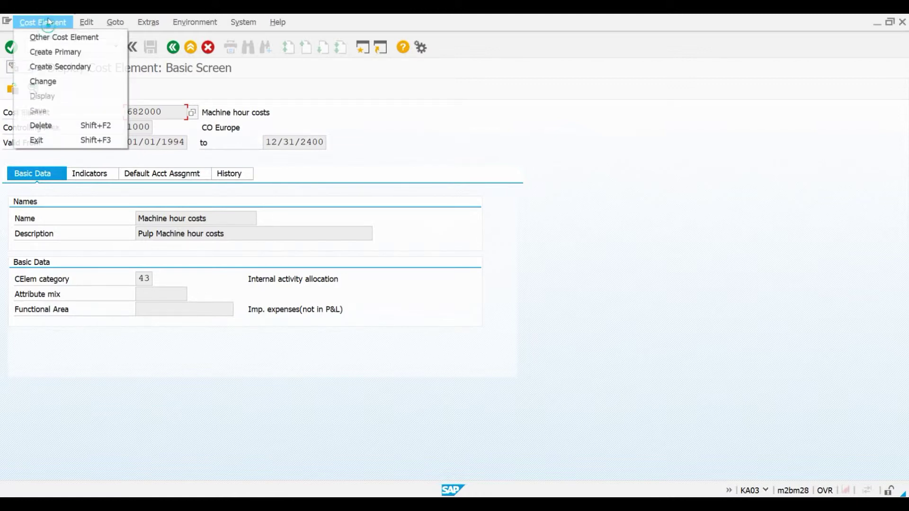
left_click(64, 37)
Copy cost element 683000 from Excel cell B32 and return to the SAP cost element display.
key("alt+Tab")
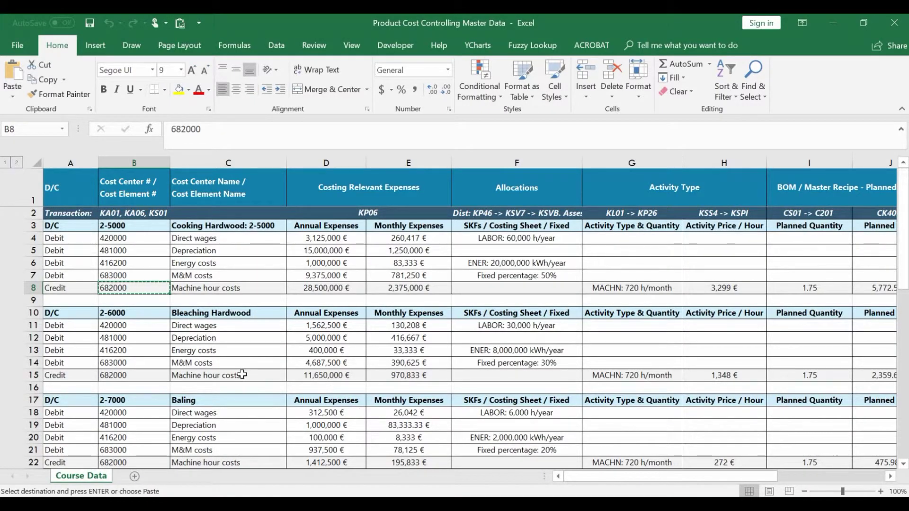
scroll(234, 379, "down", 4)
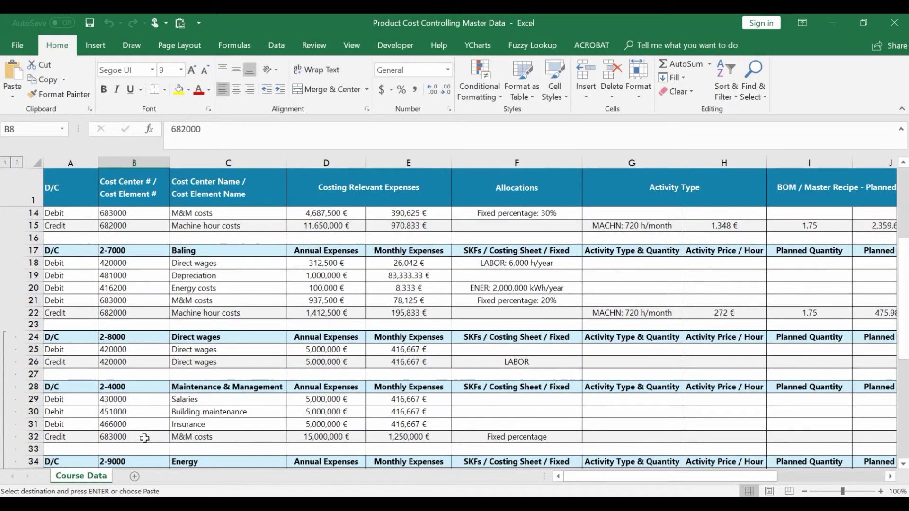
left_click(144, 438)
key("ctrl+c")
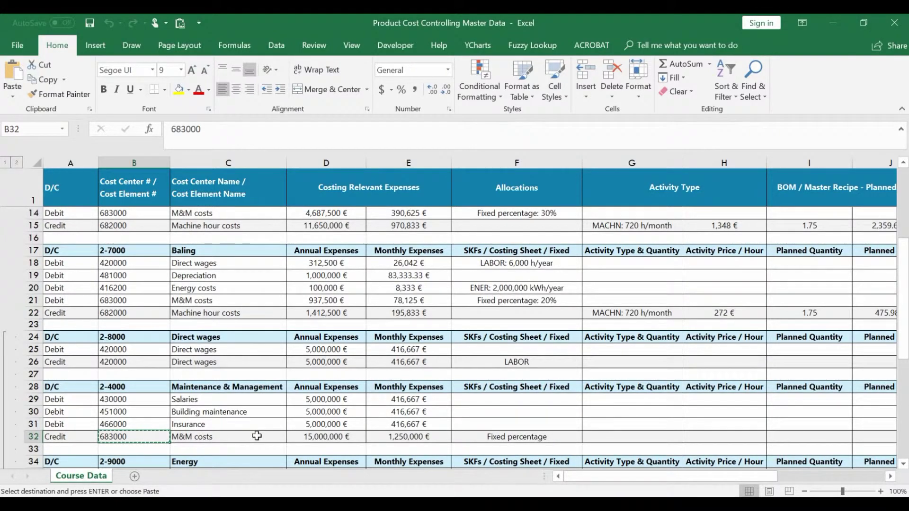
key("alt+Tab")
Display cost element 683000 M&M costs (category 42), then choose Other Cost Element.
double_click(176, 161)
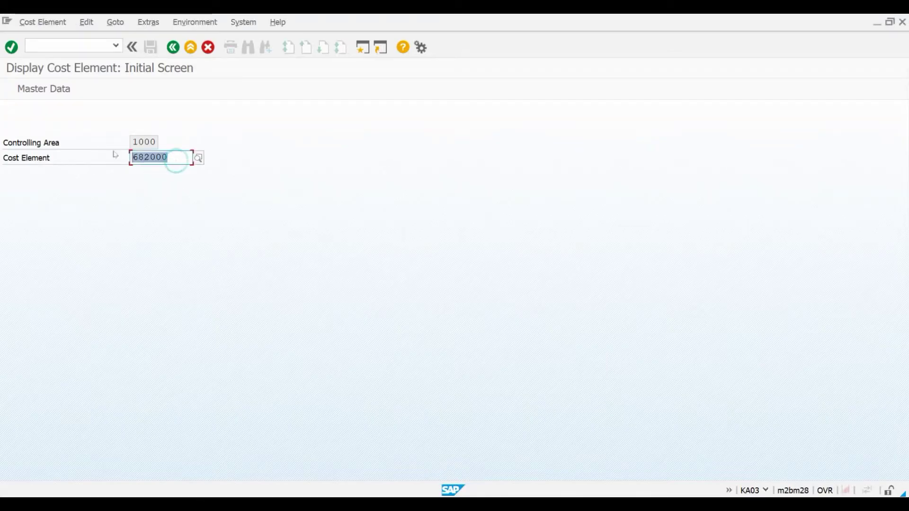
key("ctrl+v")
key("Return")
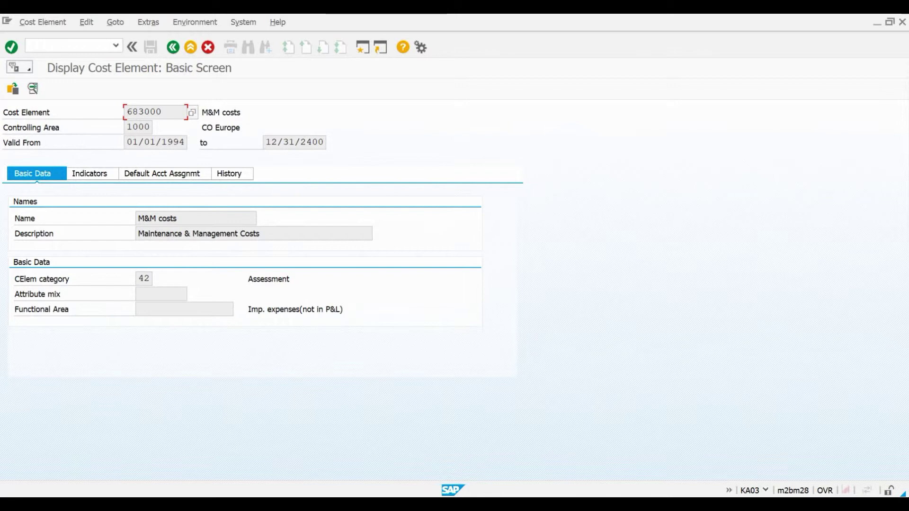
left_click(61, 22)
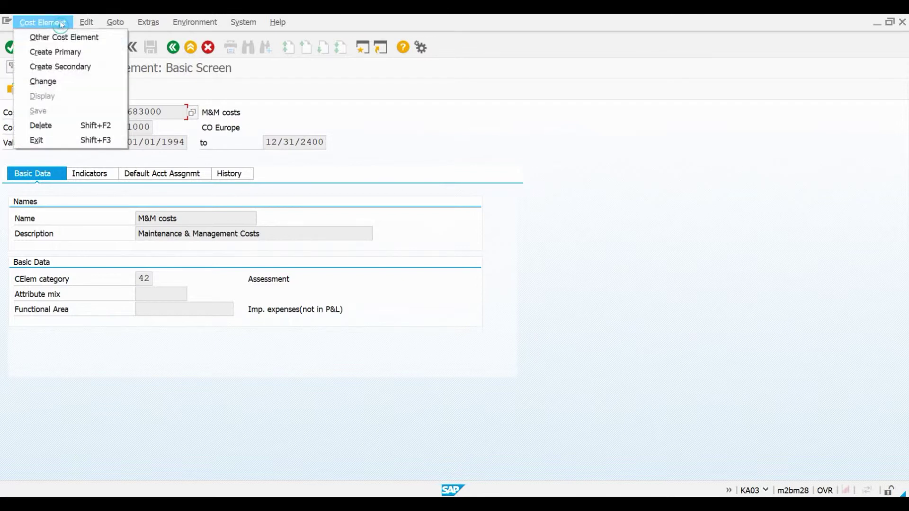
left_click(66, 36)
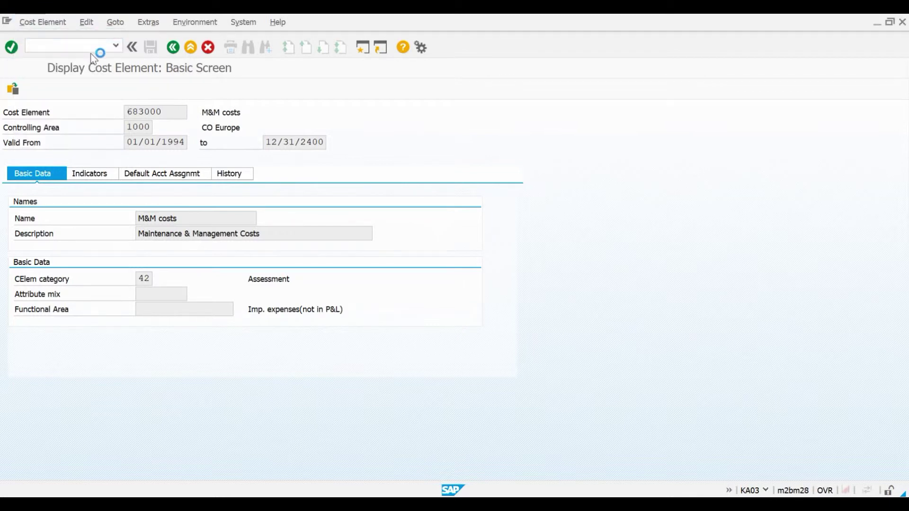
key("alt+Tab")
Copy 684000 from Excel cell B40 and display it in SAP as Admin costs, category 41 Overhead Rates.
scroll(309, 338, "down", 4)
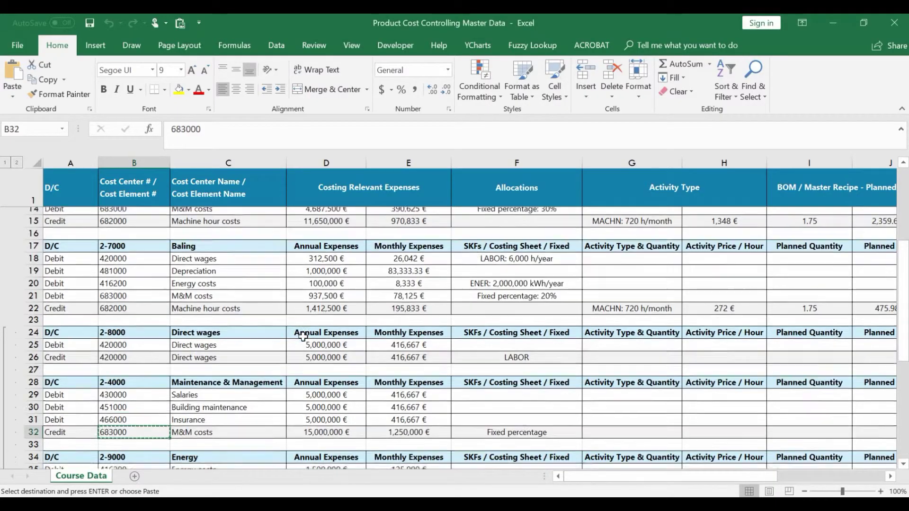
left_click(141, 389)
key("ctrl+c")
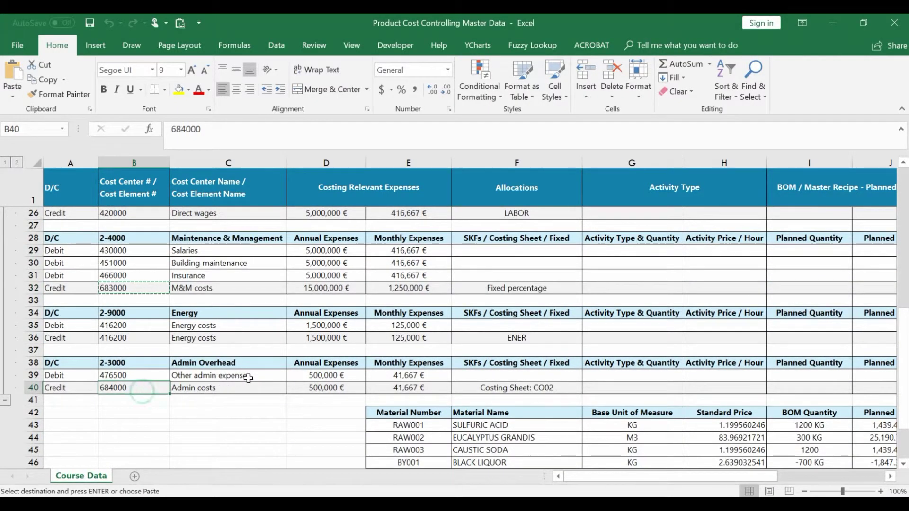
key("alt+Tab")
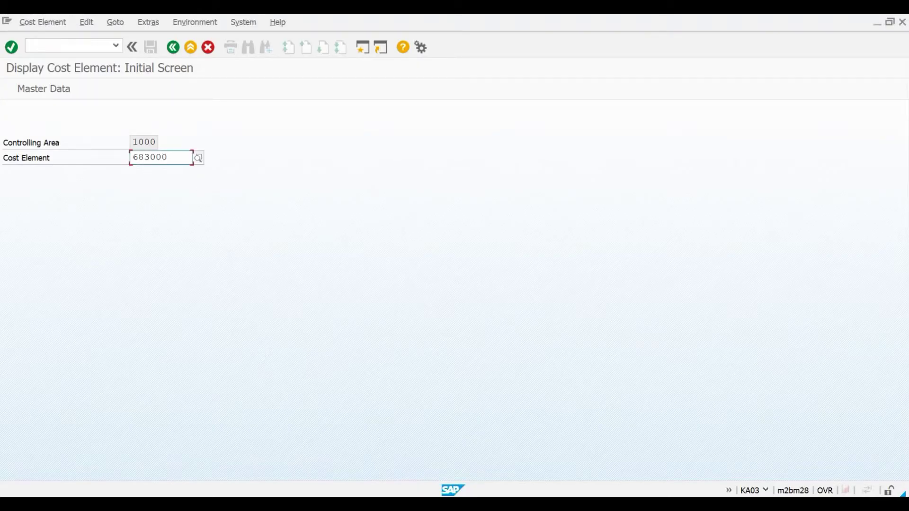
double_click(178, 156)
key("ctrl+v")
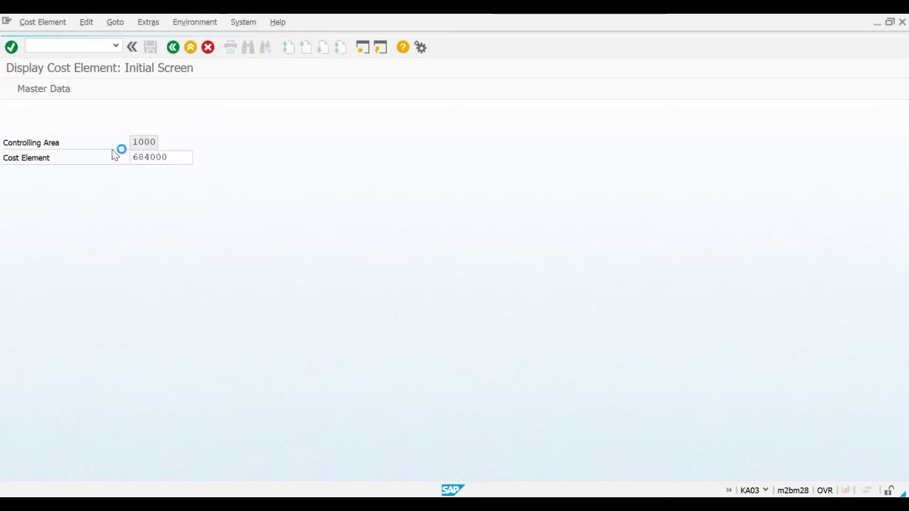
key("Return")
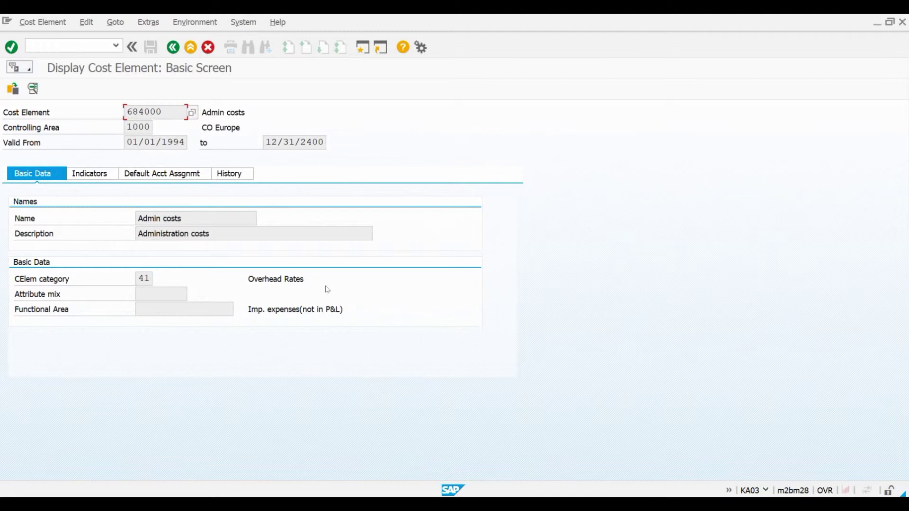
left_click(81, 42)
Run /nkah2 and open cost element group PULP_MANUF to show its structure.
type("/nkah2")
key("Return")
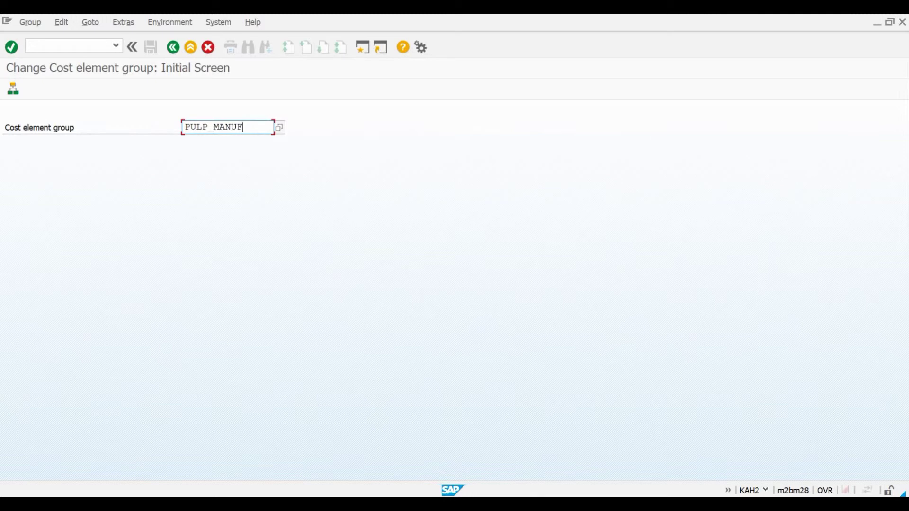
key("Return")
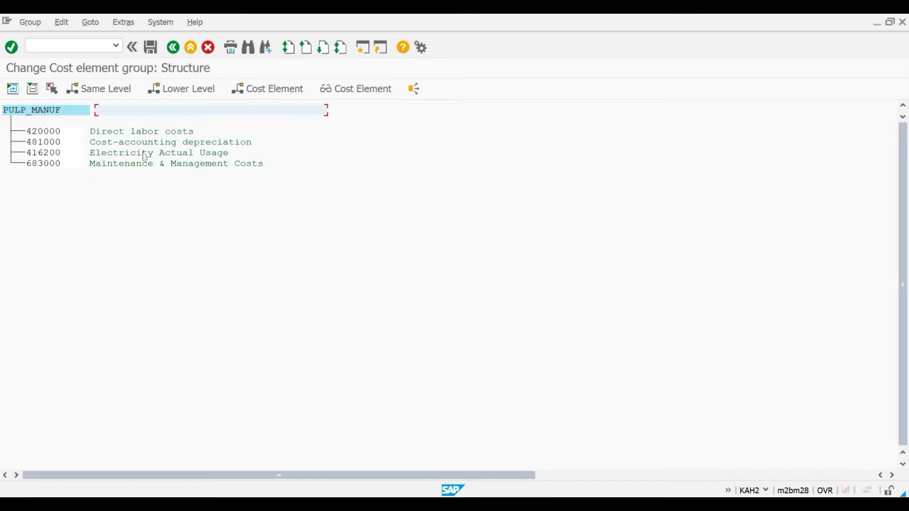
Insert empty cost element rows under the PULP_MANUF node, then return to the Excel master data workbook.
left_click(41, 110)
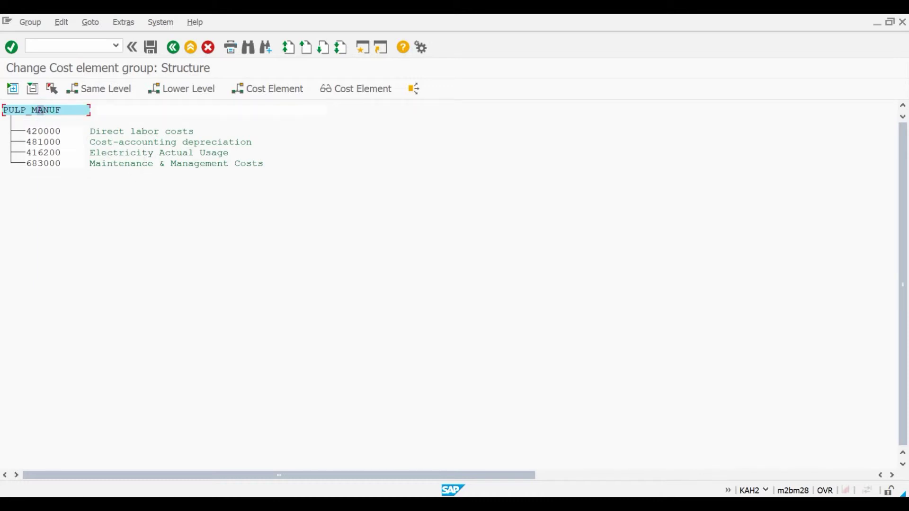
left_click(277, 92)
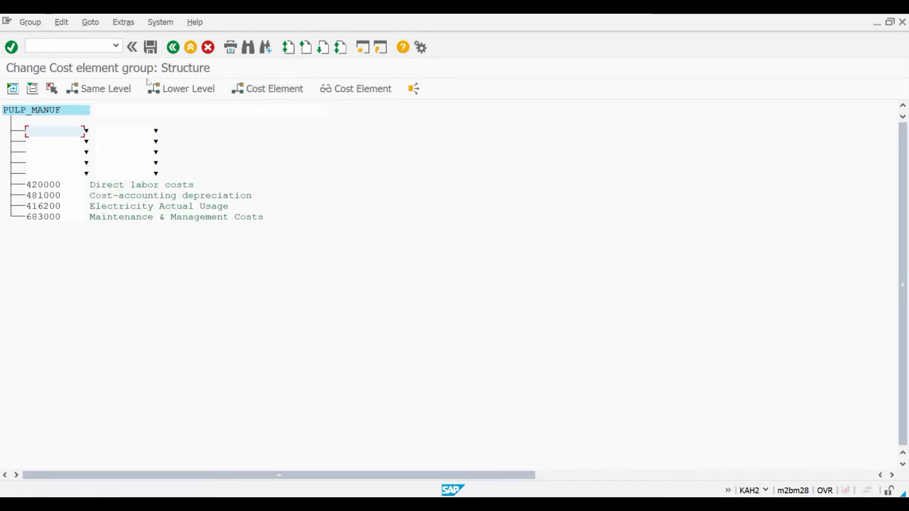
left_click(65, 43)
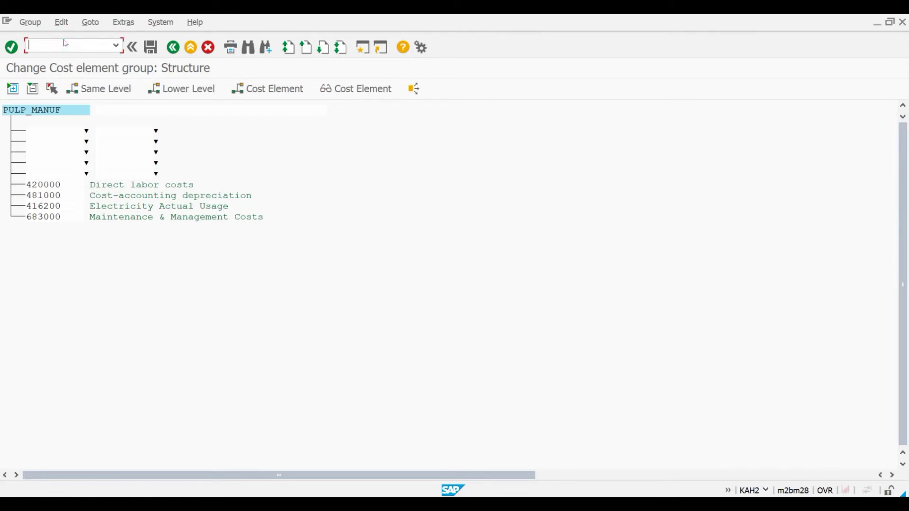
type("kah1")
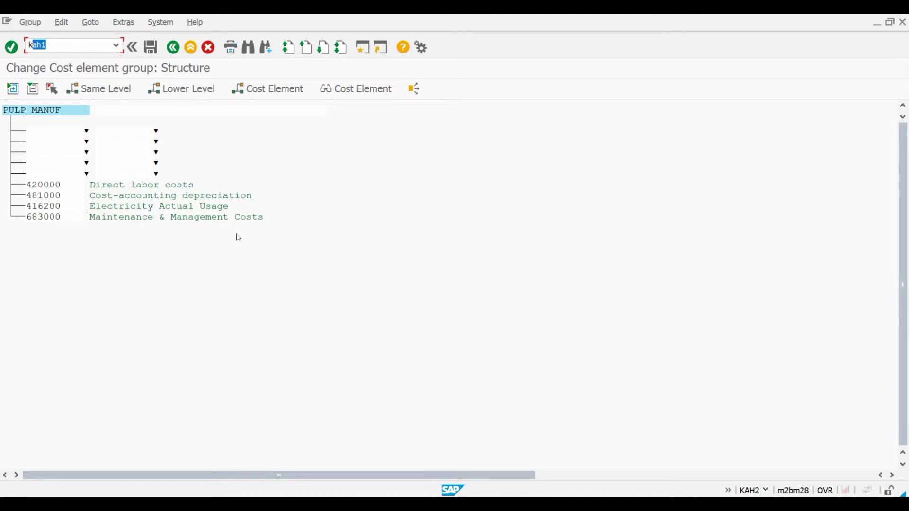
key("alt+Tab")
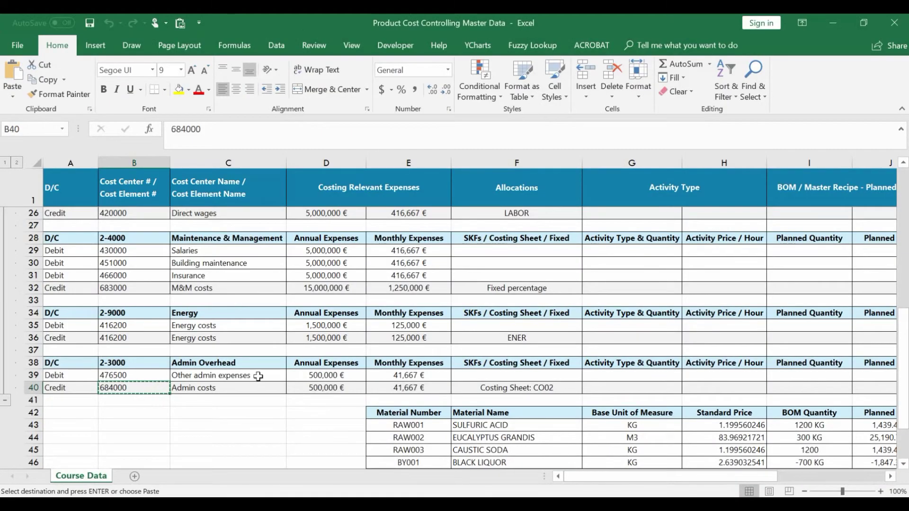
Check the KA01/KA06/KS01 transaction row in Excel, then start KA01 Create Cost Element with /nka01.
scroll(258, 376, "up", 5)
scroll(258, 377, "up", 3)
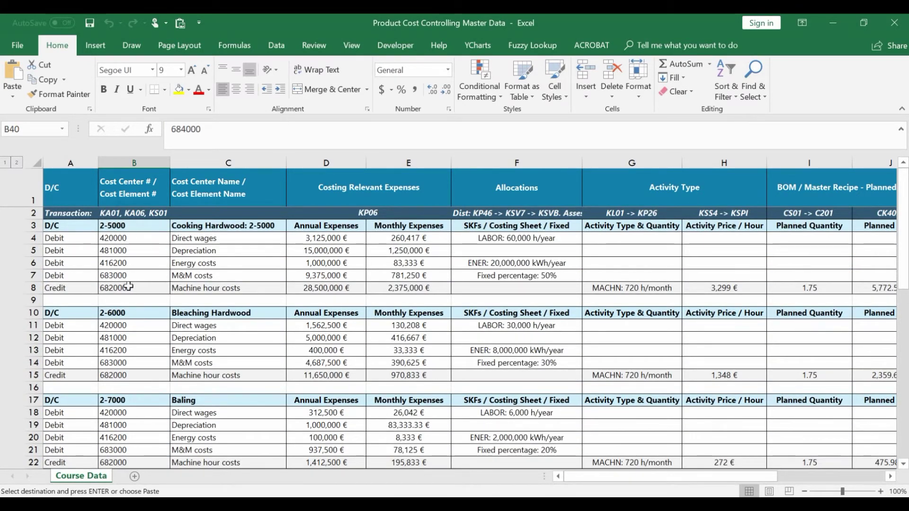
key("alt+Tab")
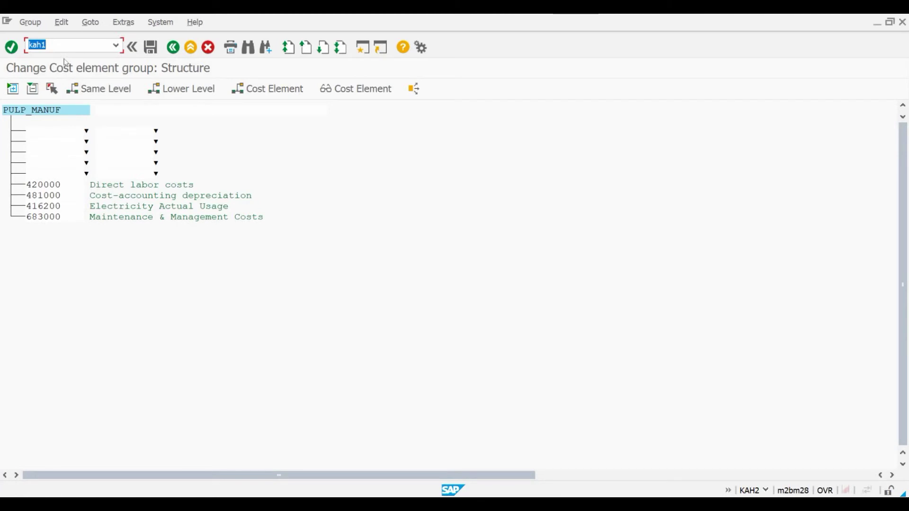
type("/nka01")
key("Return")
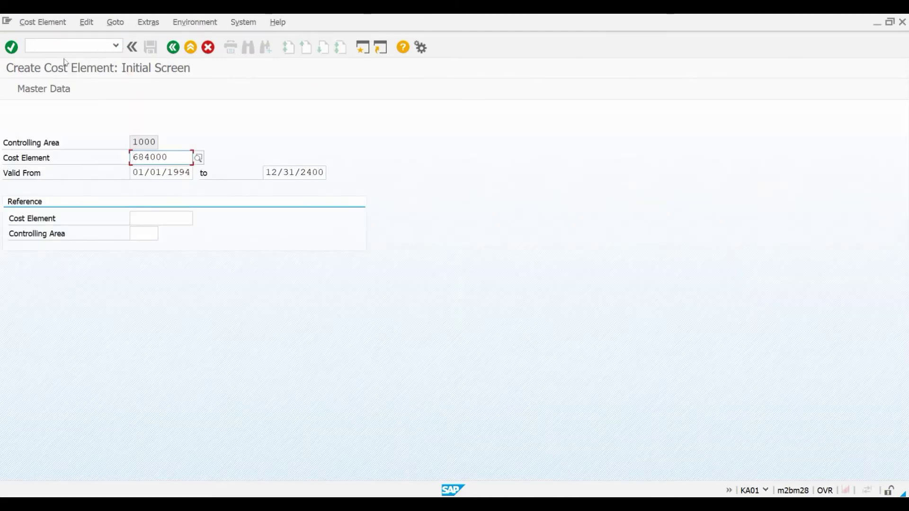
left_click(66, 45)
type("/")
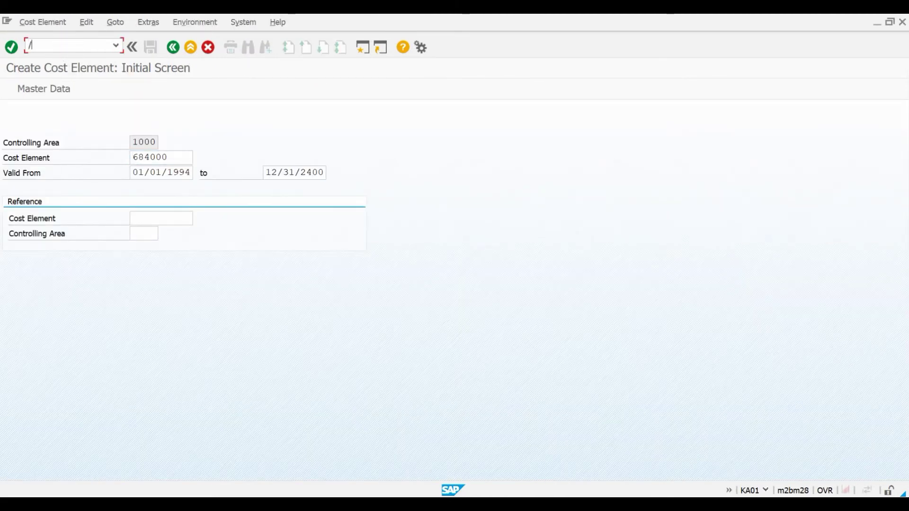
type("nka06")
key("Return")
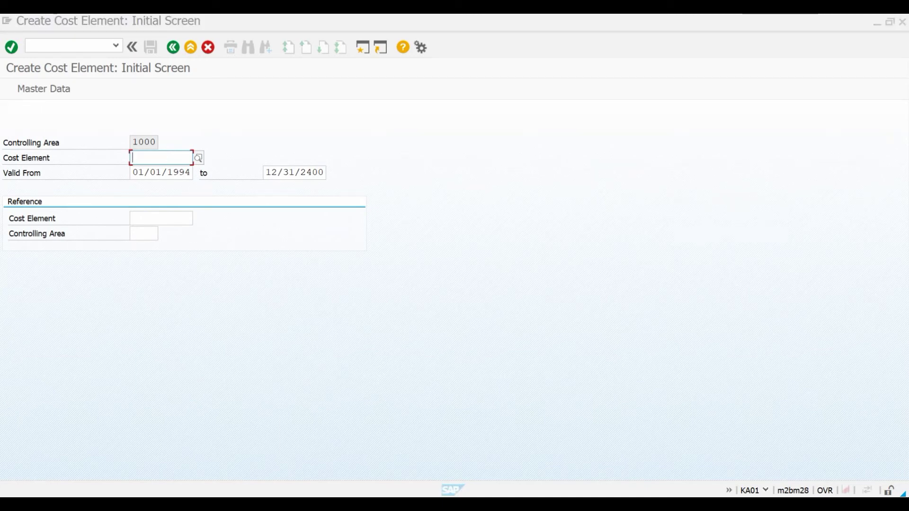
Enter cost element 420000 and find it already exists from 01/01/1994 to 12/31/2400.
type("420000")
key("Return")
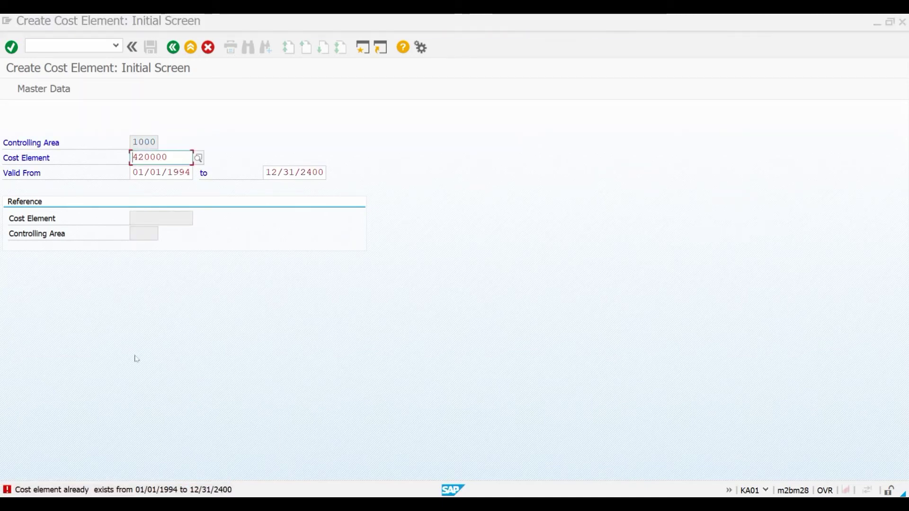